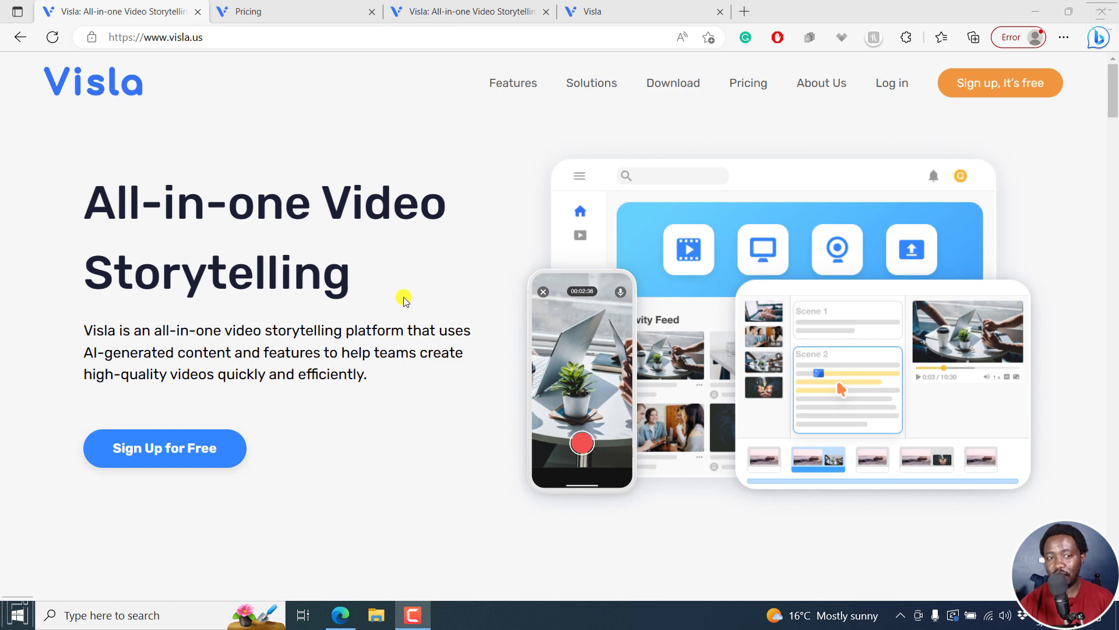
# Review the Pricing page's table comparing the Free plan with the $19/month Premium plan.
pyautogui.click(262, 4)
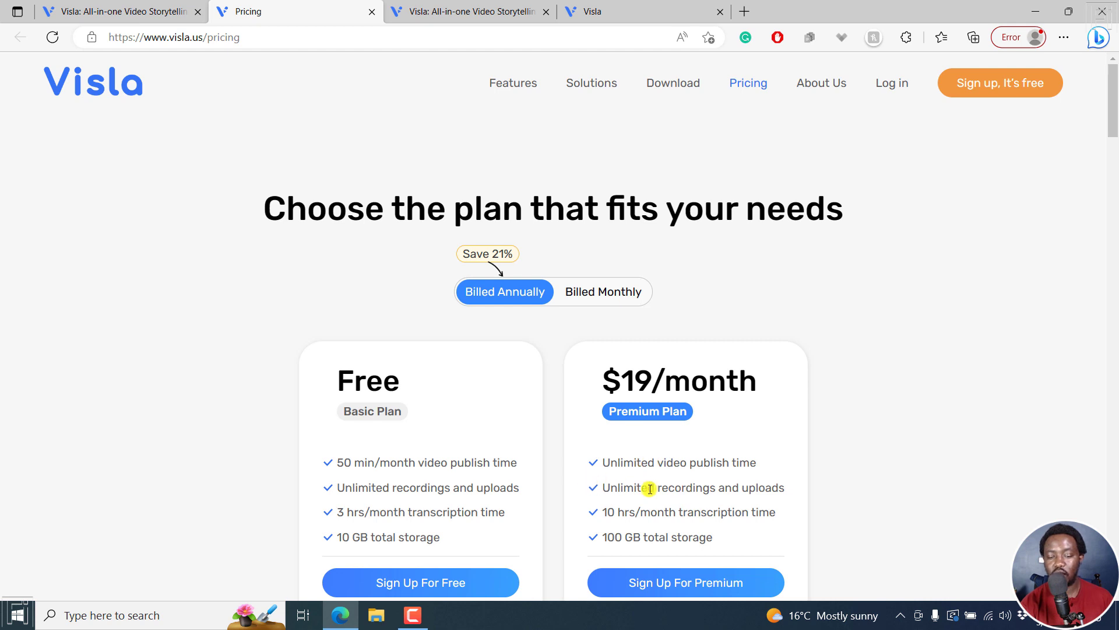
pyautogui.moveTo(594, 464); pyautogui.dragTo(643, 491)
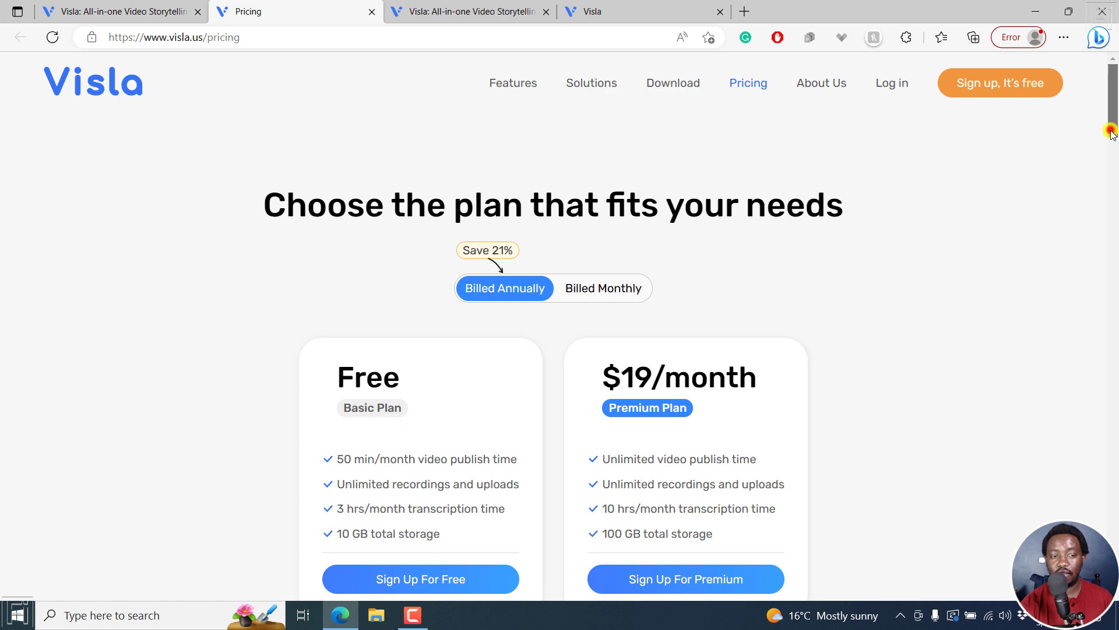
pyautogui.moveTo(1113, 132)
pyautogui.mouseDown()
pyautogui.moveTo(1114, 170)
pyautogui.moveTo(999, 200)
pyautogui.mouseUp()
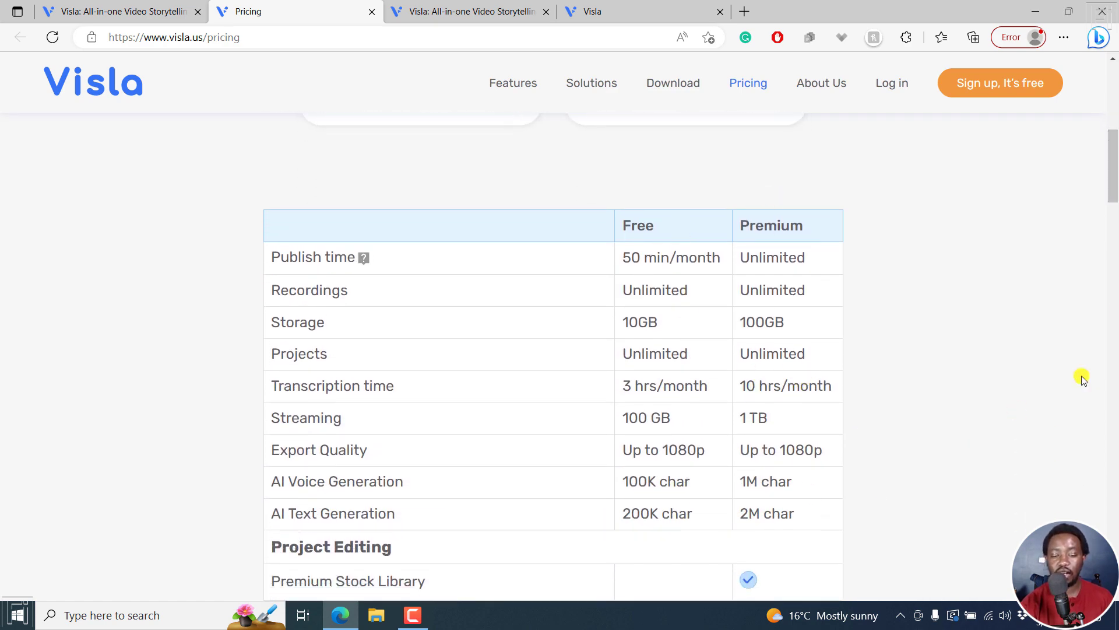
pyautogui.scroll(6, 1113, 170)
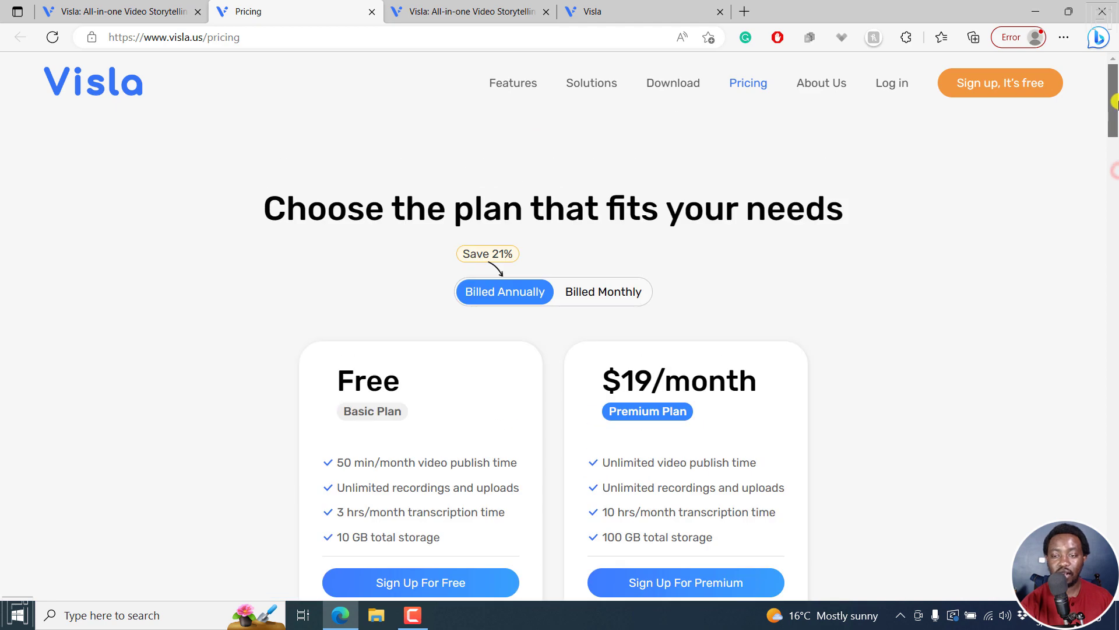
# Switch to the visla.us/download page offering the Windows 0.5.39, Mac and mobile apps.
pyautogui.click(446, 7)
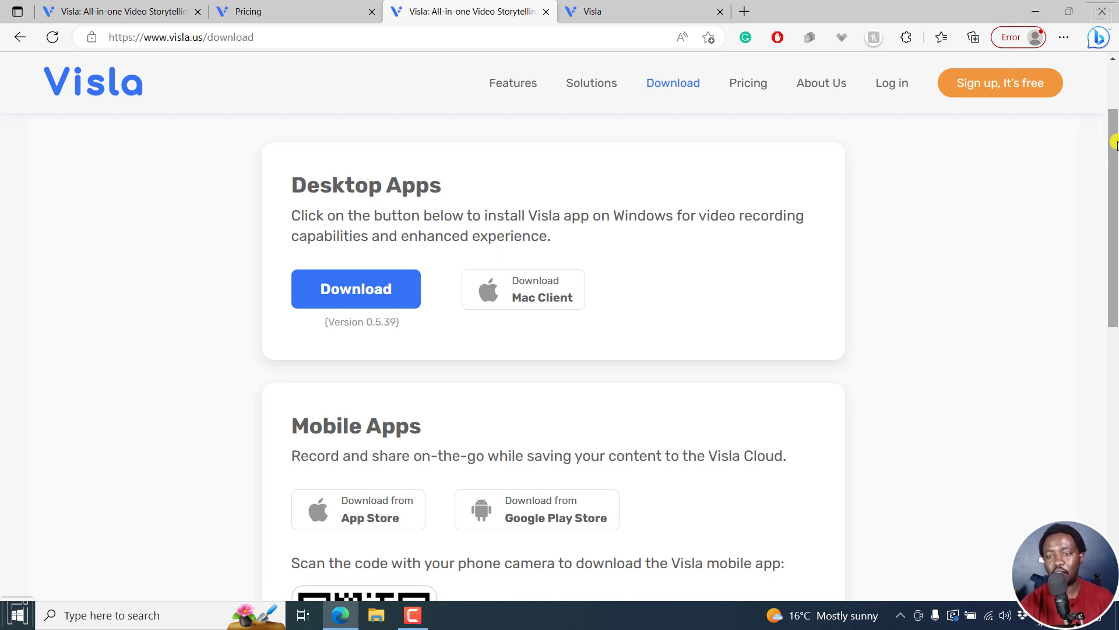
pyautogui.moveTo(1116, 143); pyautogui.dragTo(1116, 245)
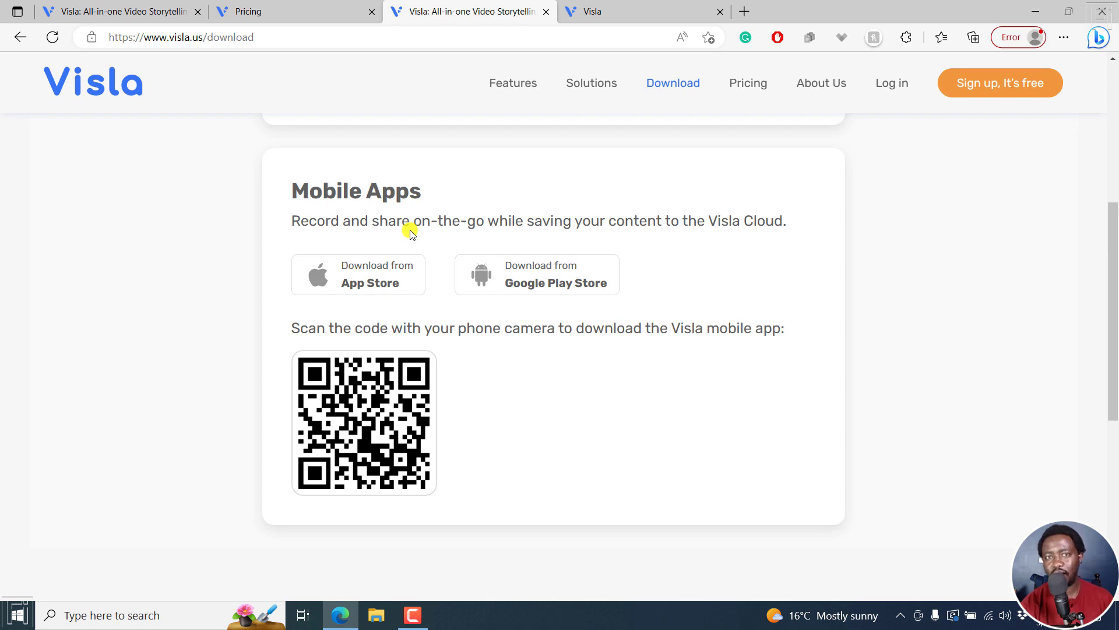
pyautogui.moveTo(1115, 388); pyautogui.dragTo(1115, 248)
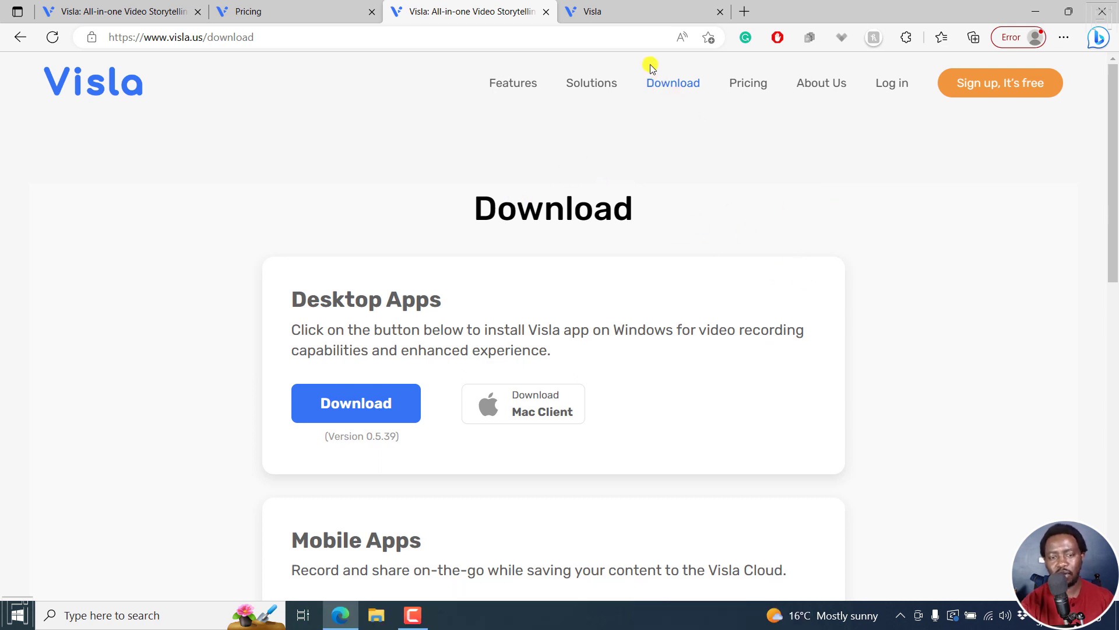
# From the app.visla.us dashboard, start a new video project to show the video-type choices.
pyautogui.click(627, 9)
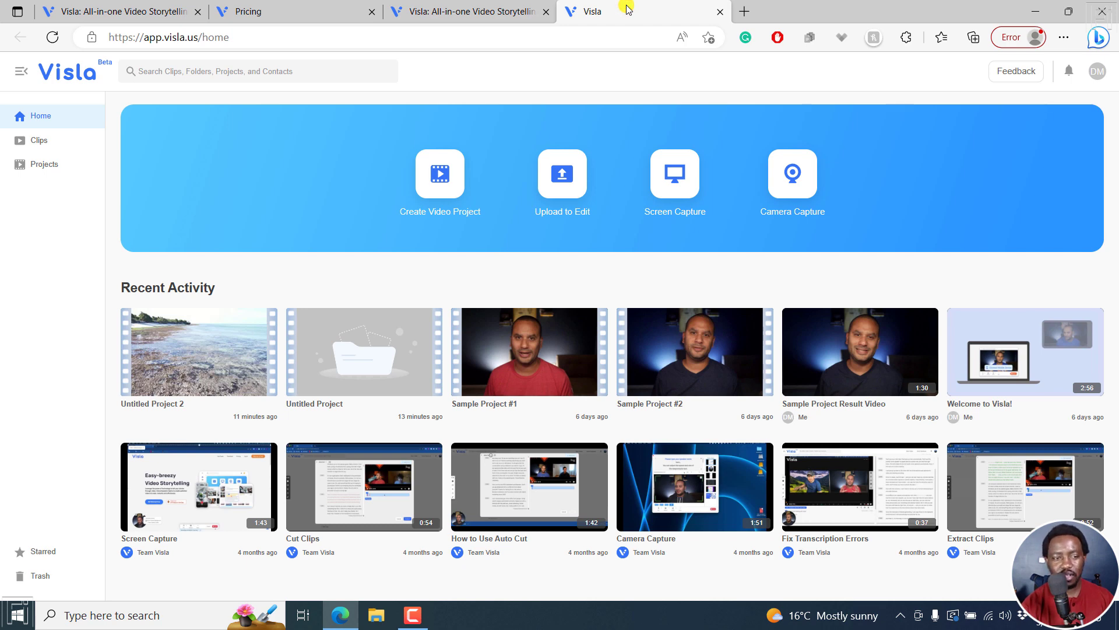
pyautogui.click(439, 189)
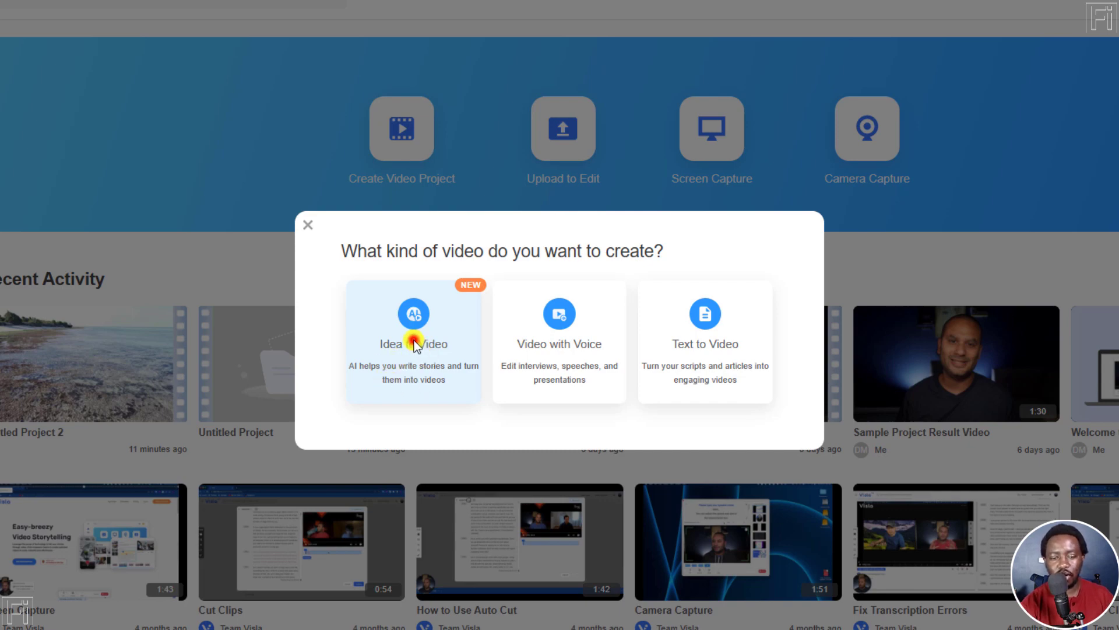
# Choose Idea to Video and begin the story prompt about South Africa's five best places.
pyautogui.click(416, 341)
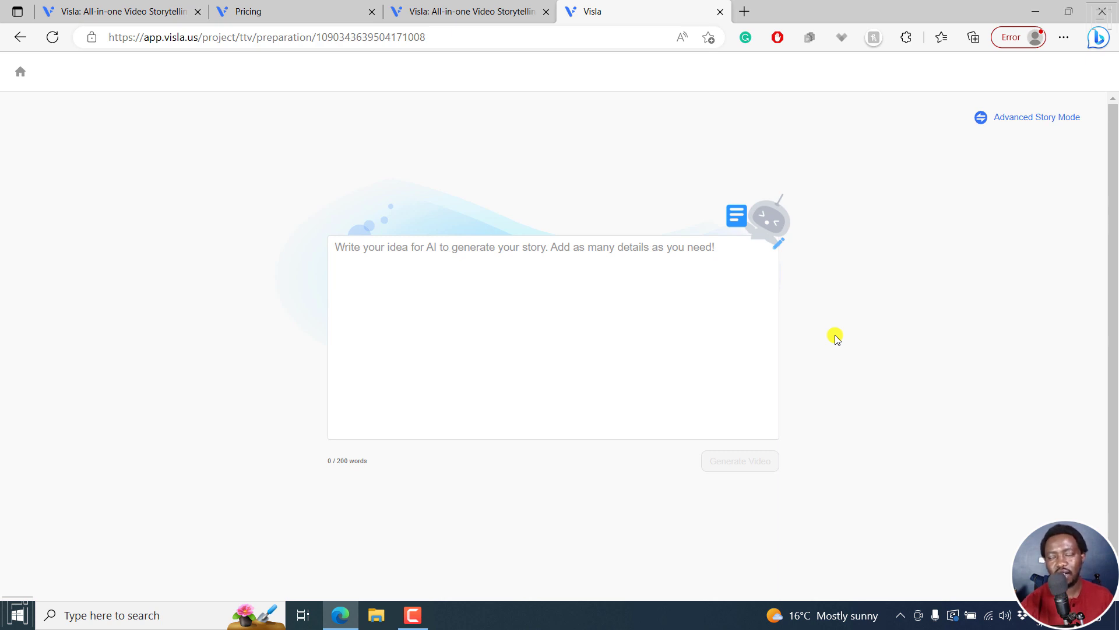
pyautogui.click(443, 300)
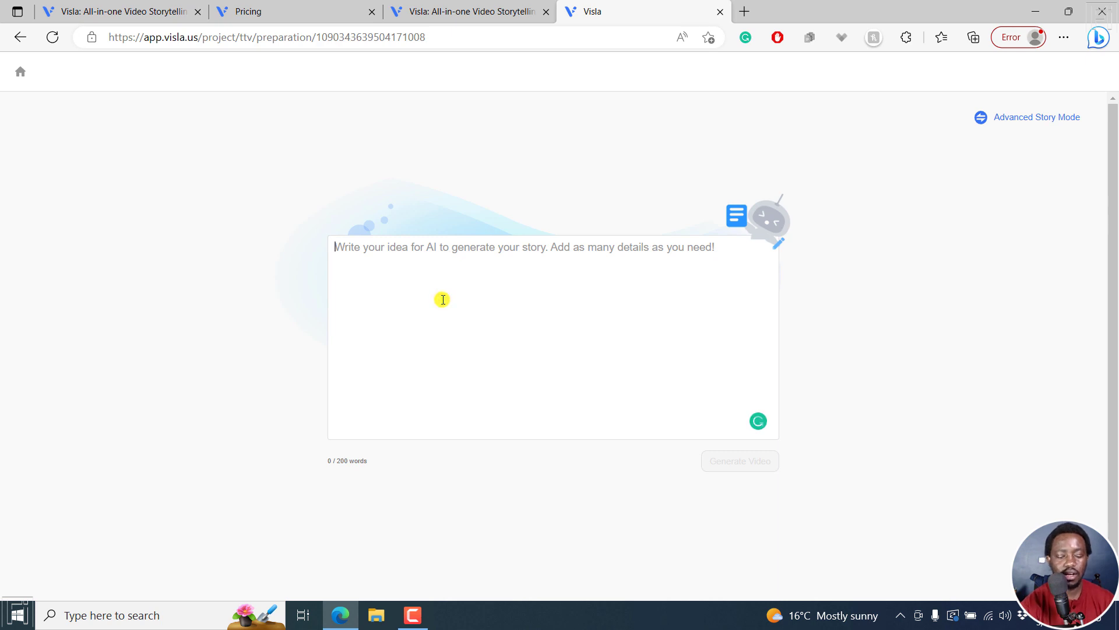
pyautogui.write('Write')
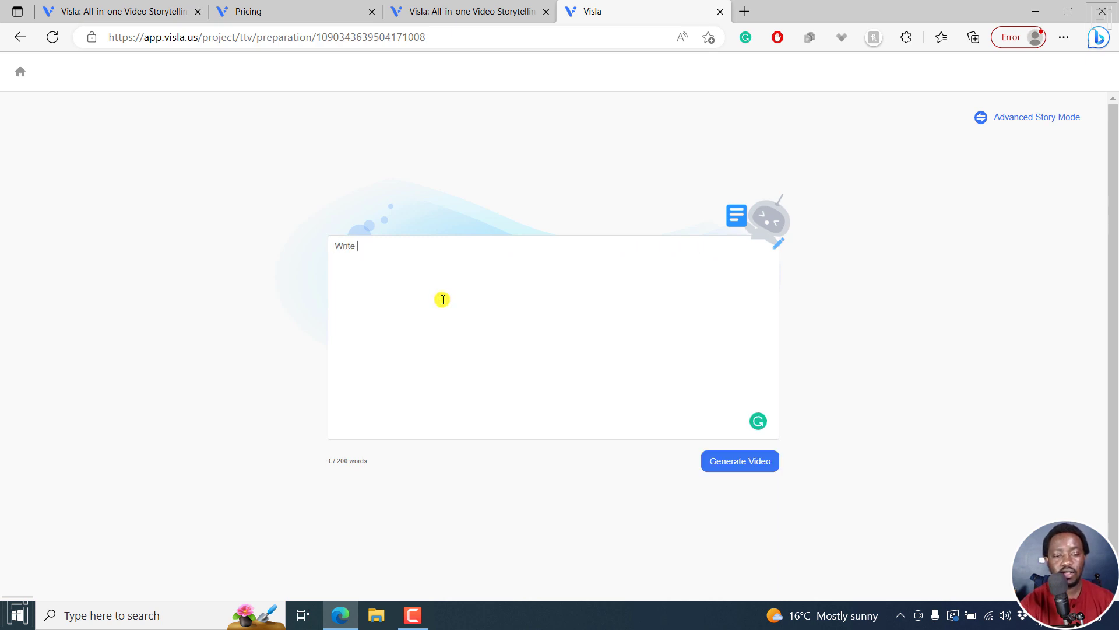
pyautogui.write(' a script ')
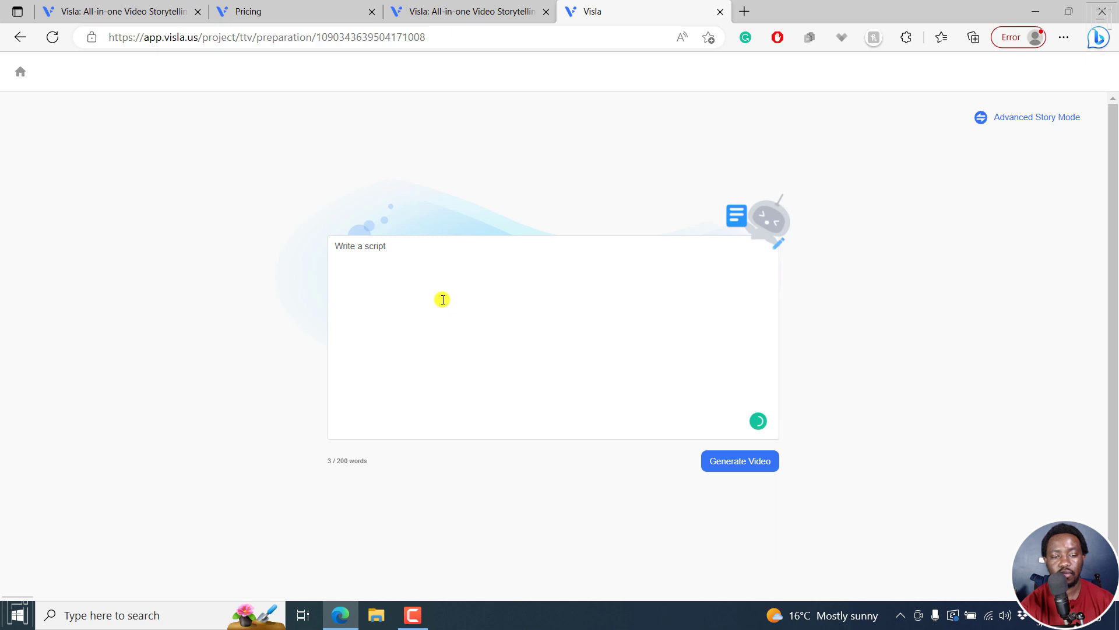
pyautogui.write('for 5 best')
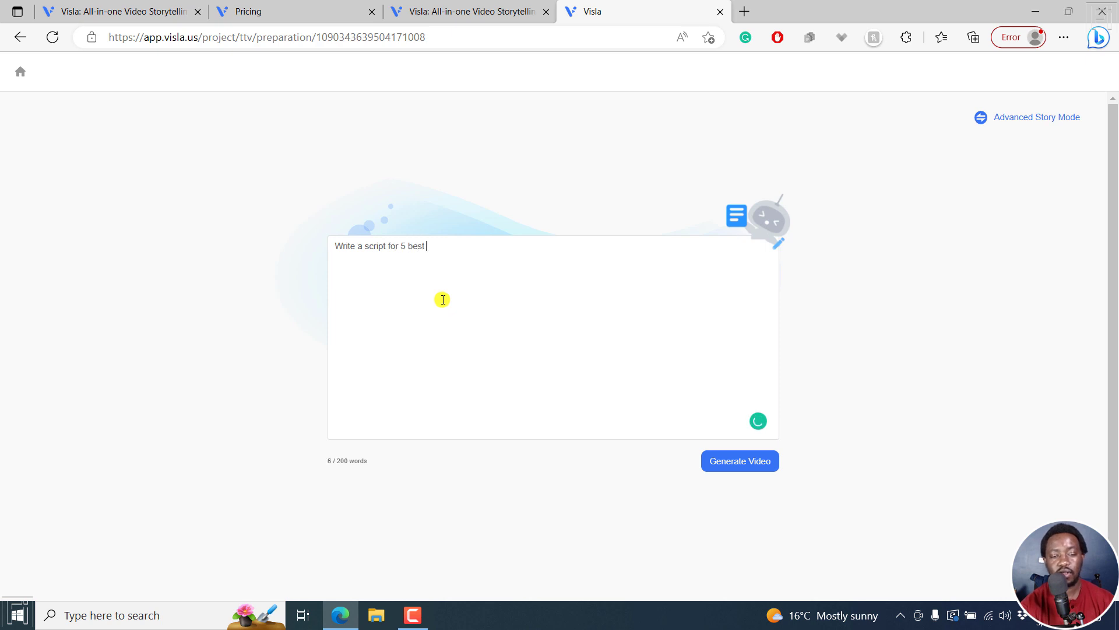
pyautogui.write(' places to Vis')
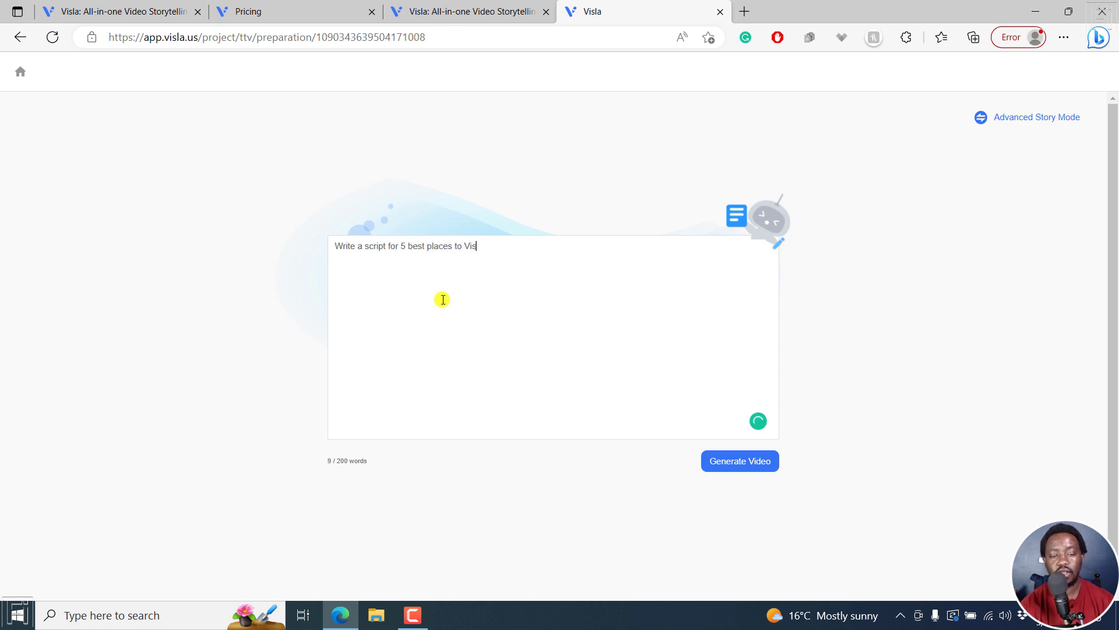
pyautogui.write('it in South')
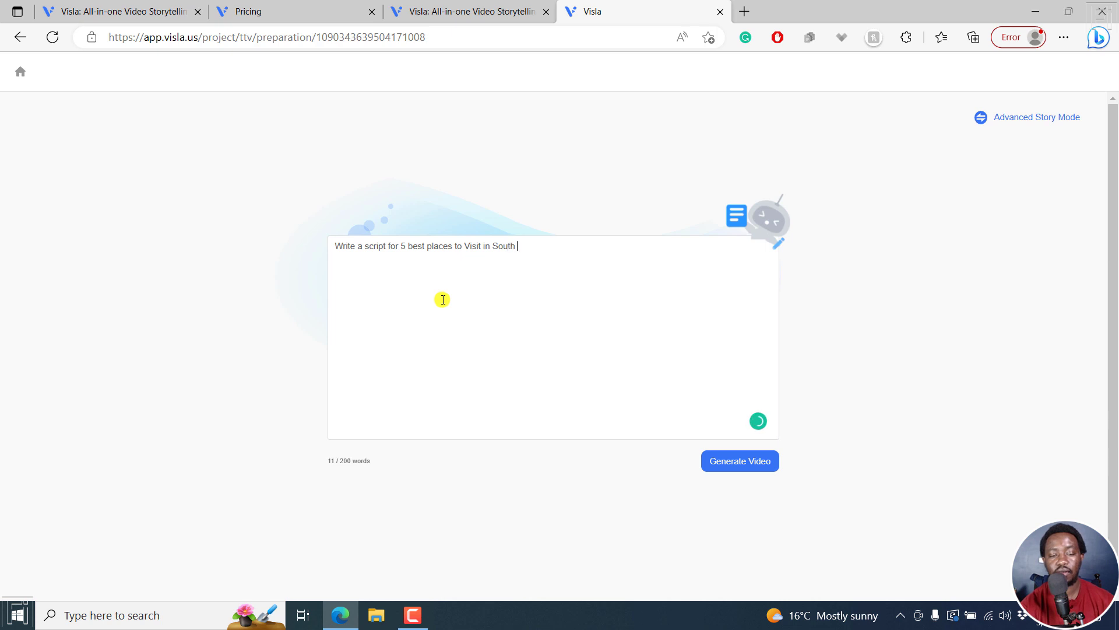
pyautogui.write(' Africa')
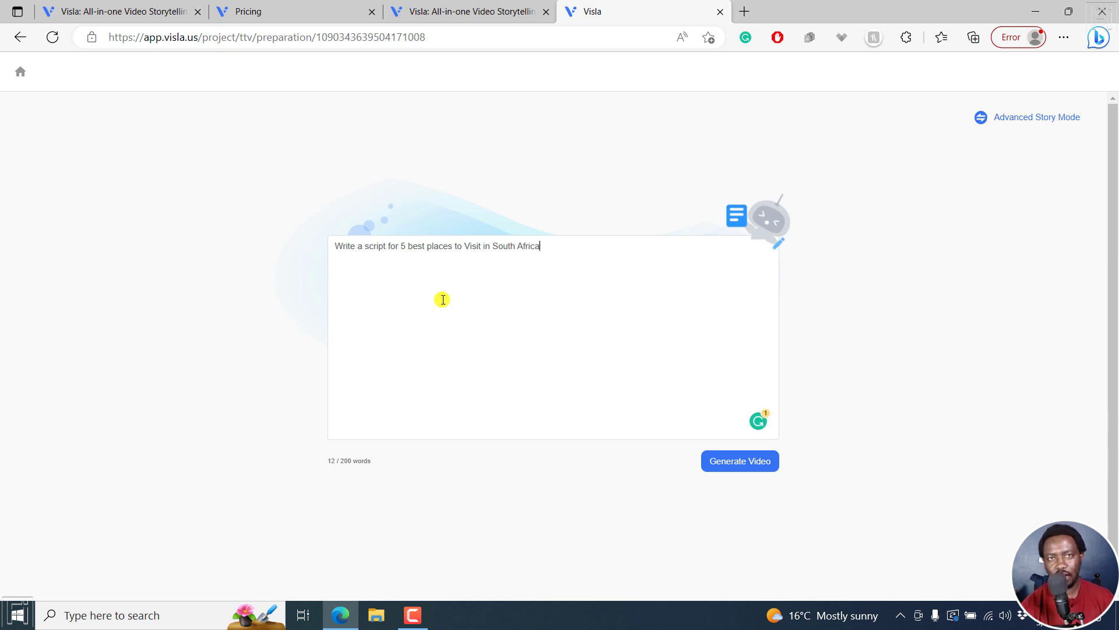
# Generate Untitled Project 3 from the South Africa story idea, yielding a 2:12 script.
pyautogui.click(744, 462)
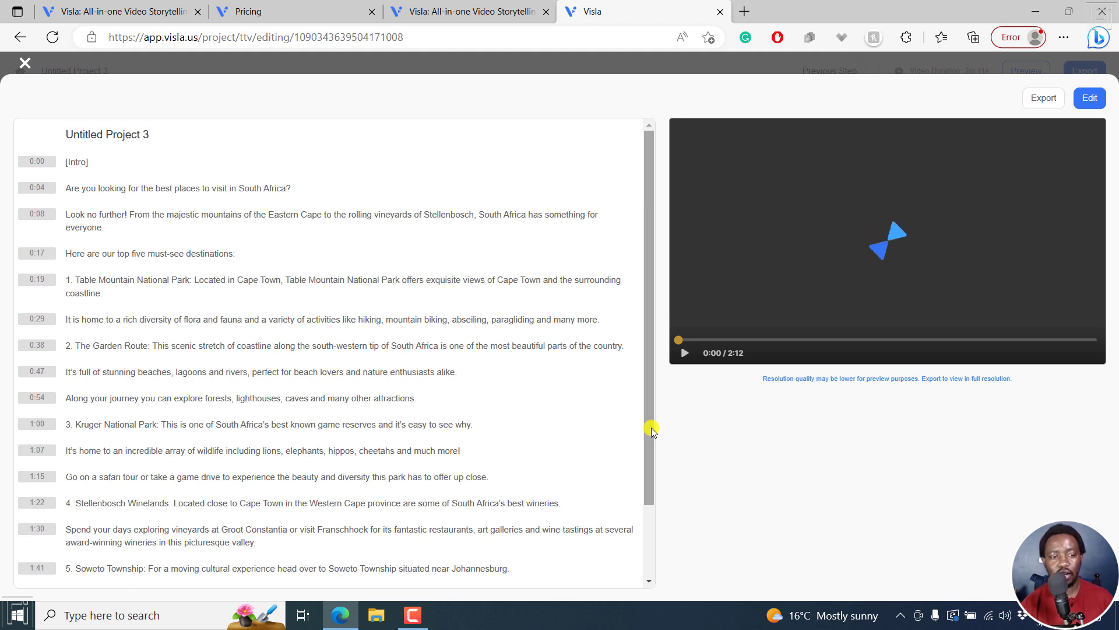
pyautogui.click(649, 288)
pyautogui.moveTo(649, 288); pyautogui.dragTo(644, 395)
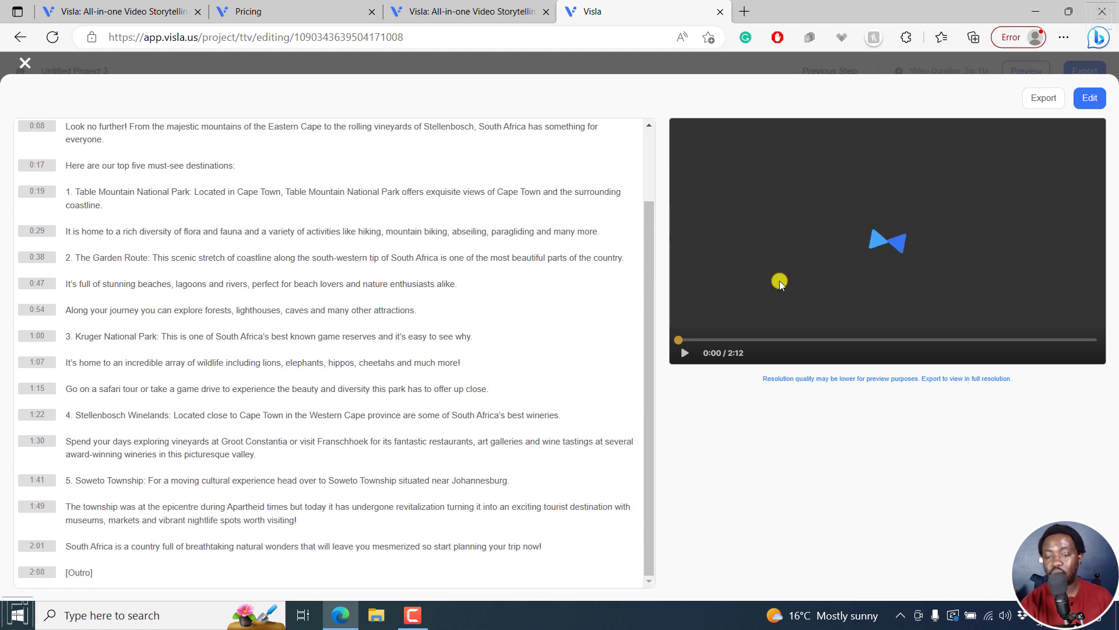
pyautogui.moveTo(645, 230); pyautogui.dragTo(655, 140)
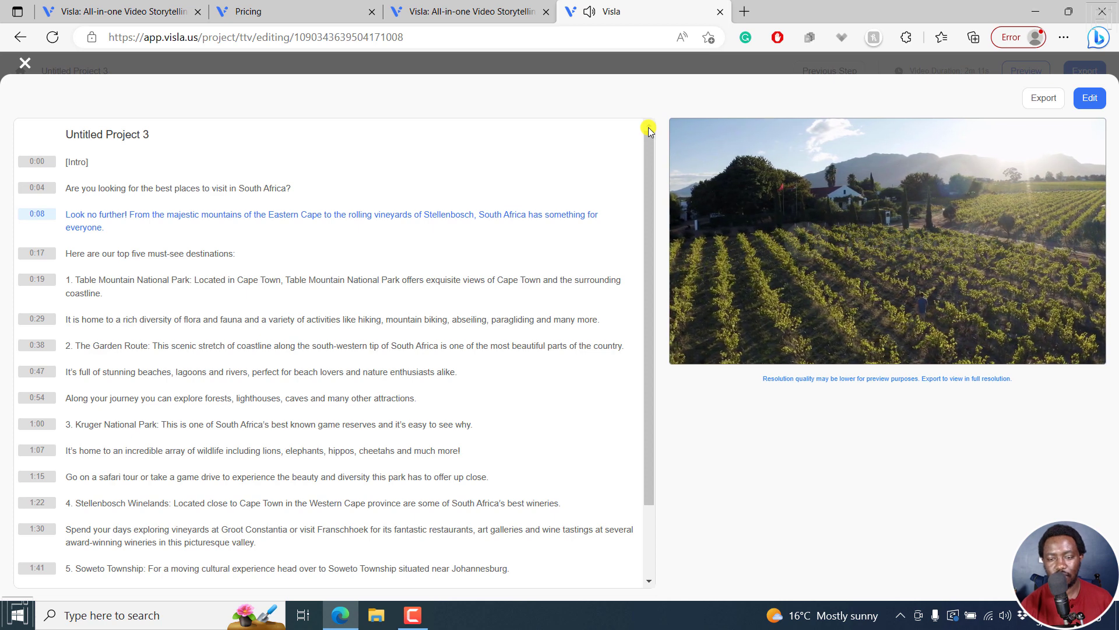
pyautogui.moveTo(887, 241)
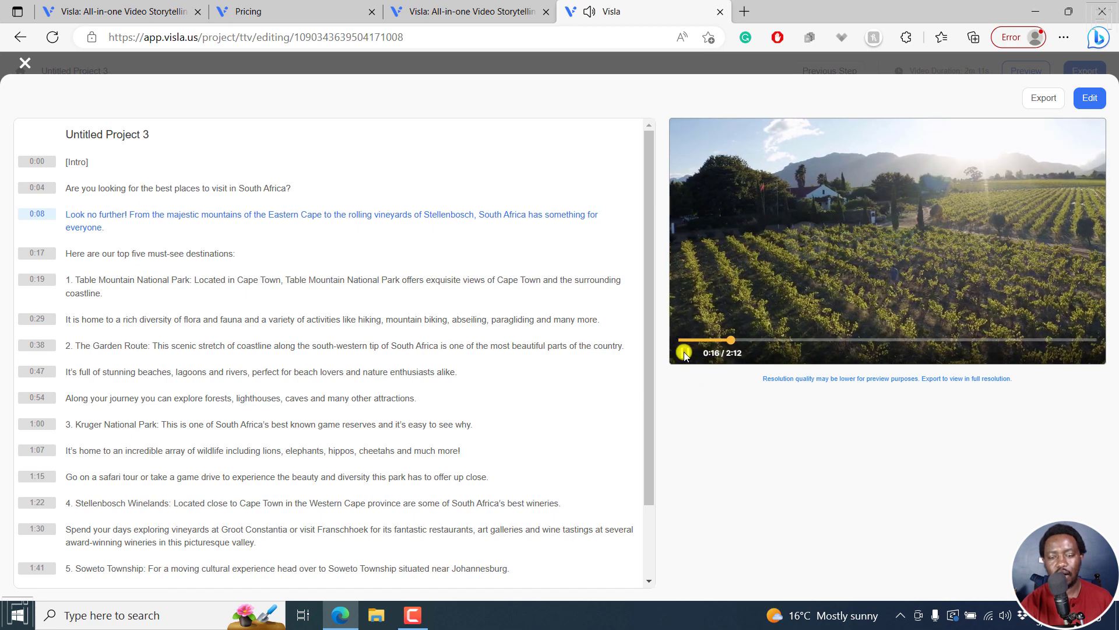
pyautogui.click(685, 354)
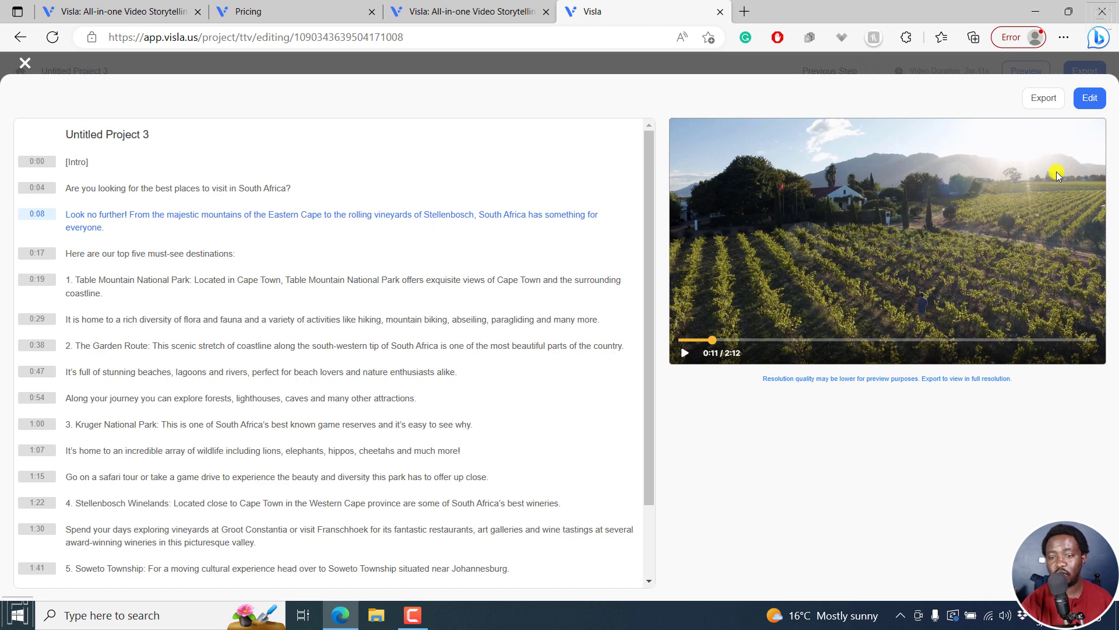
pyautogui.click(1090, 98)
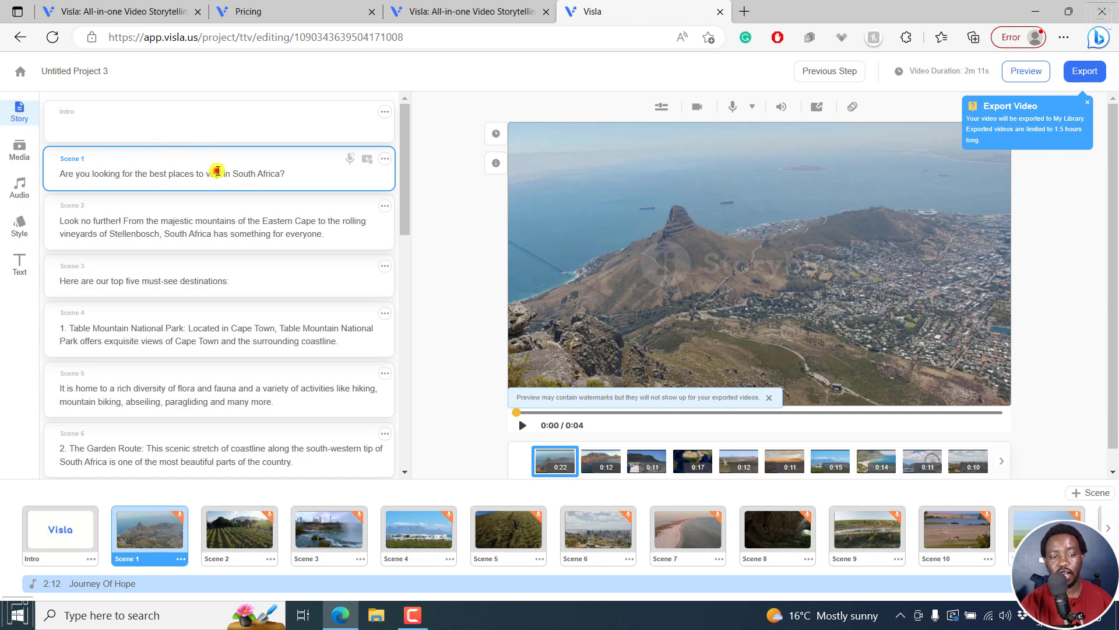
pyautogui.moveTo(216, 171); pyautogui.dragTo(297, 175)
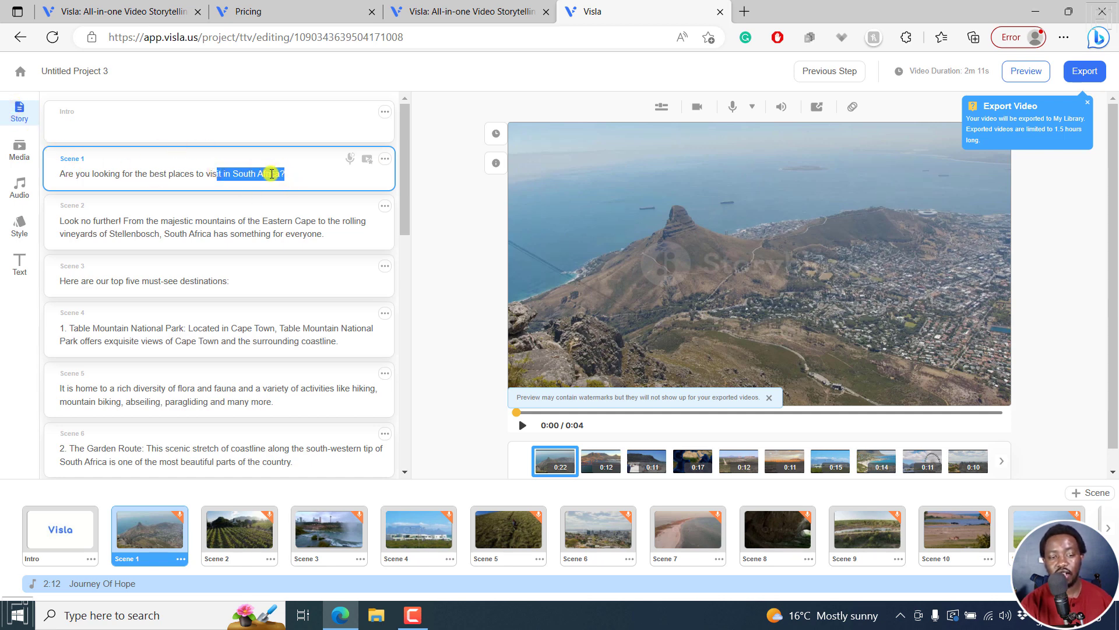
pyautogui.scroll(-1, 404, 160)
pyautogui.moveTo(406, 160)
pyautogui.mouseDown()
pyautogui.moveTo(411, 408)
pyautogui.moveTo(402, 168)
pyautogui.mouseUp()
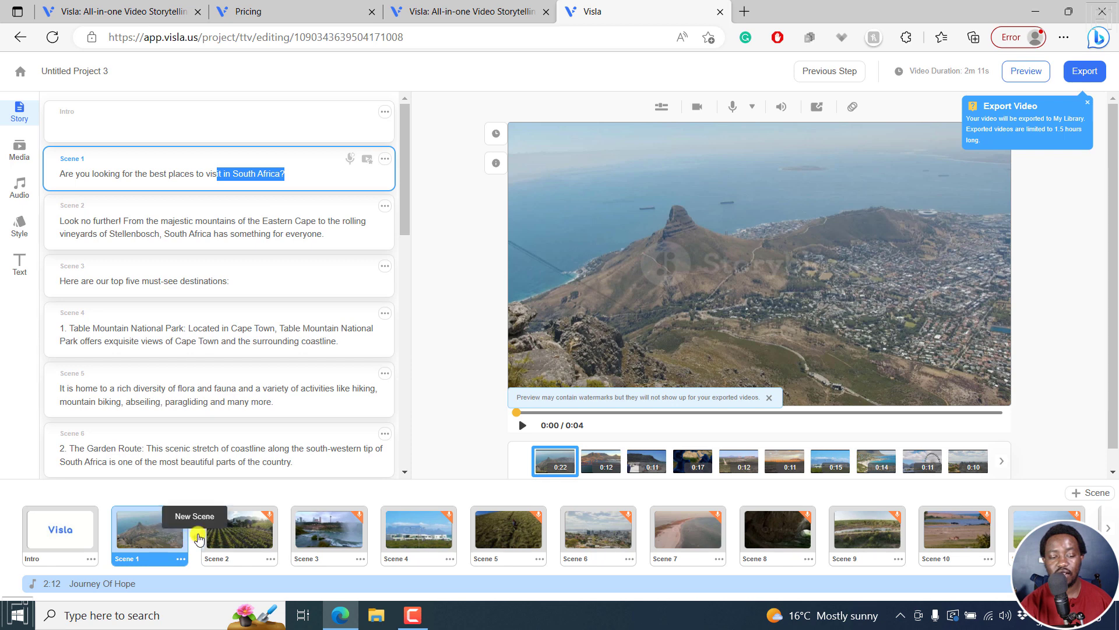
pyautogui.moveTo(245, 528)
pyautogui.mouseDown()
pyautogui.moveTo(276, 535)
pyautogui.moveTo(245, 534)
pyautogui.mouseUp()
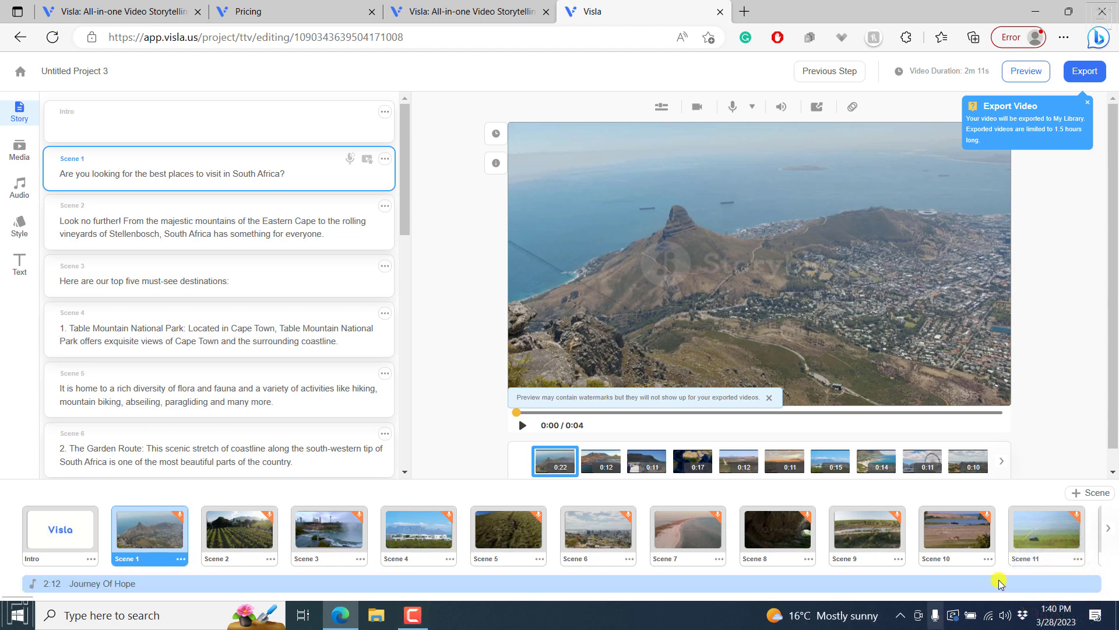
pyautogui.moveTo(1076, 582)
pyautogui.click(1068, 583)
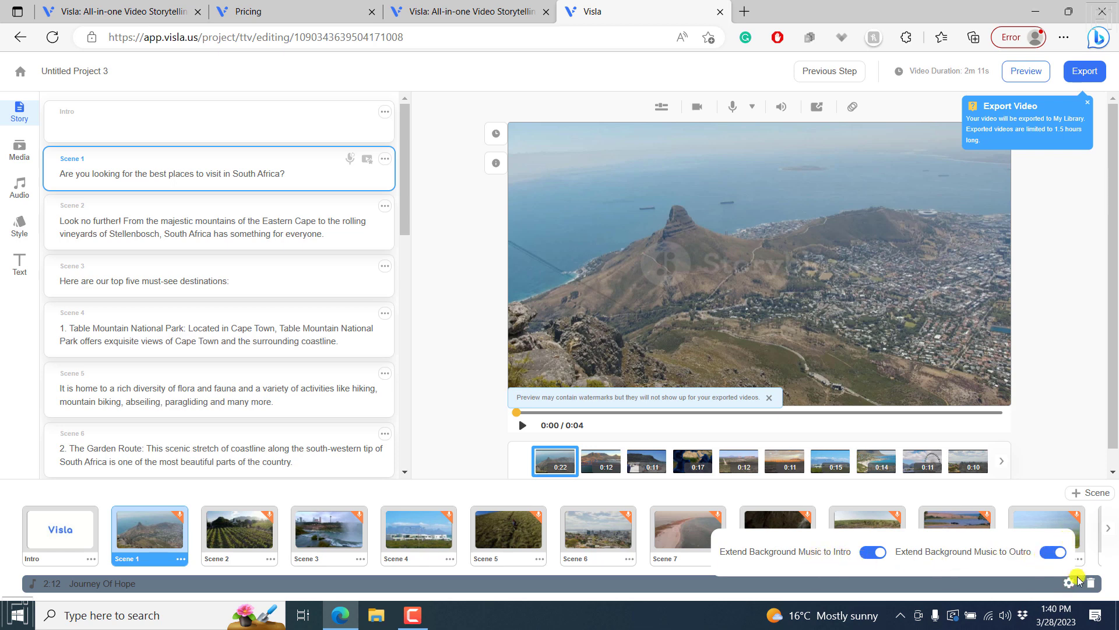
pyautogui.click(914, 581)
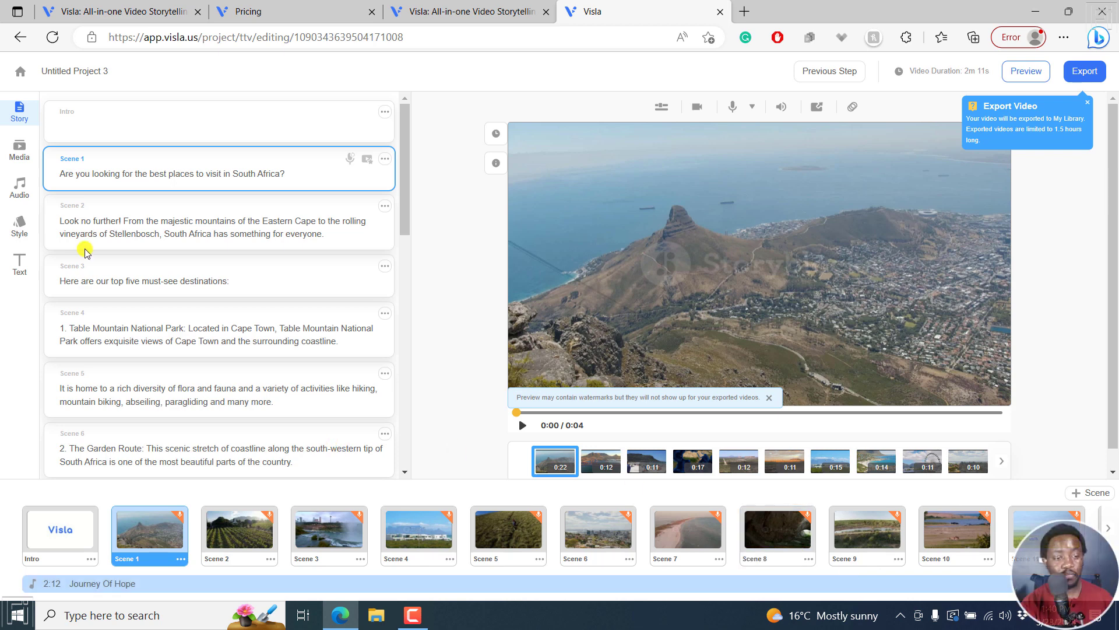
# Browse the Media panel's search, Library and Uploads, showing the 4-second Visla intro and outro.
pyautogui.click(17, 151)
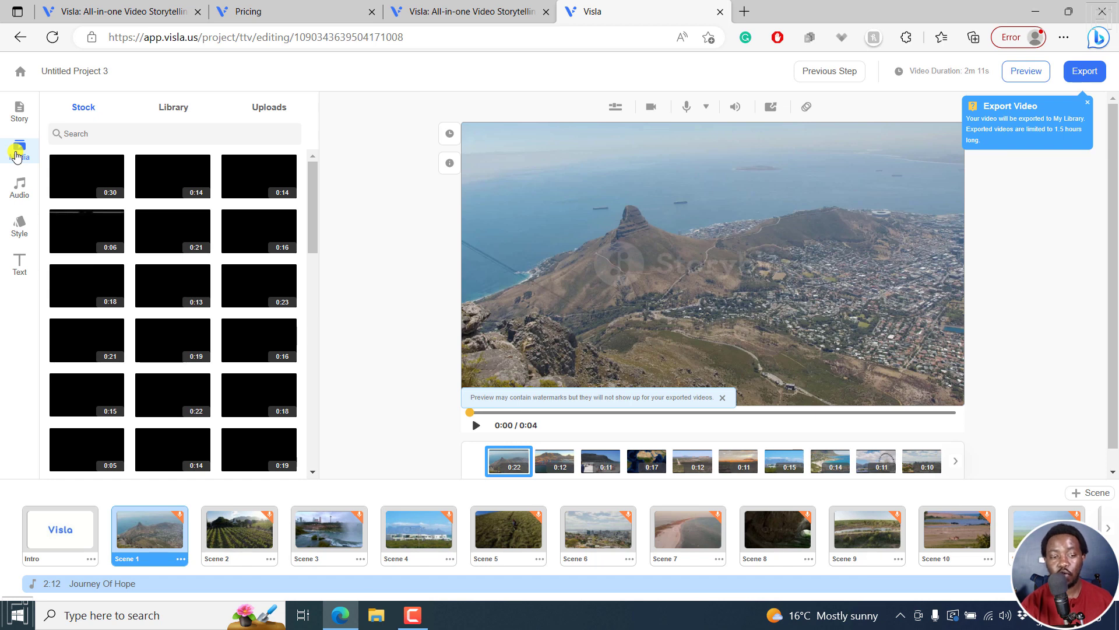
pyautogui.click(187, 134)
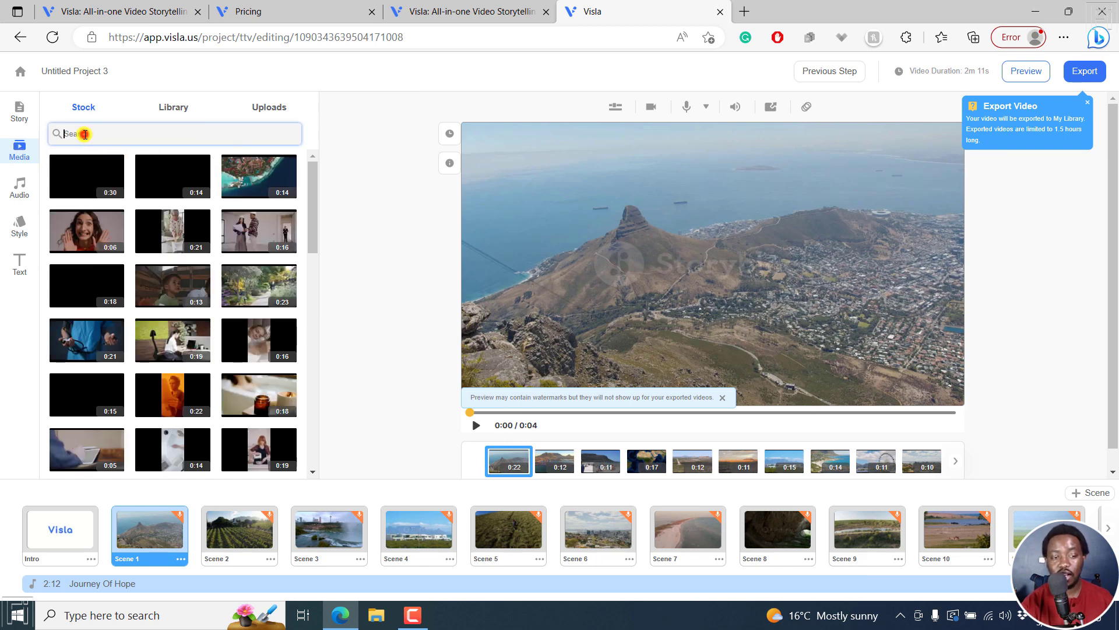
pyautogui.click(178, 108)
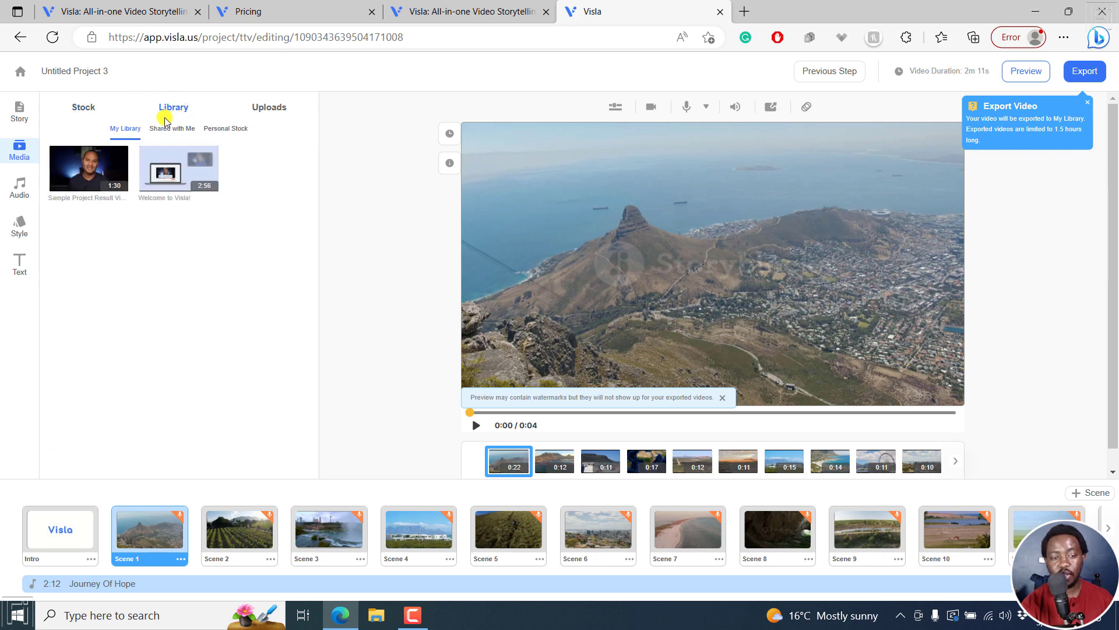
pyautogui.click(272, 108)
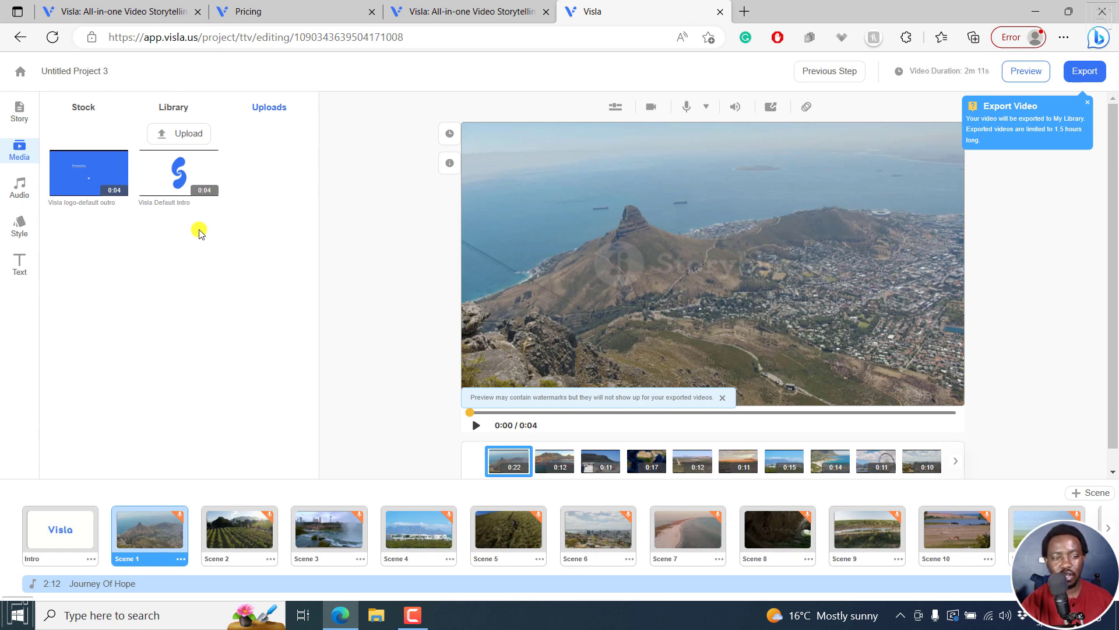
# Browse the Stock and Library background music tracks in the Audio panel.
pyautogui.click(18, 191)
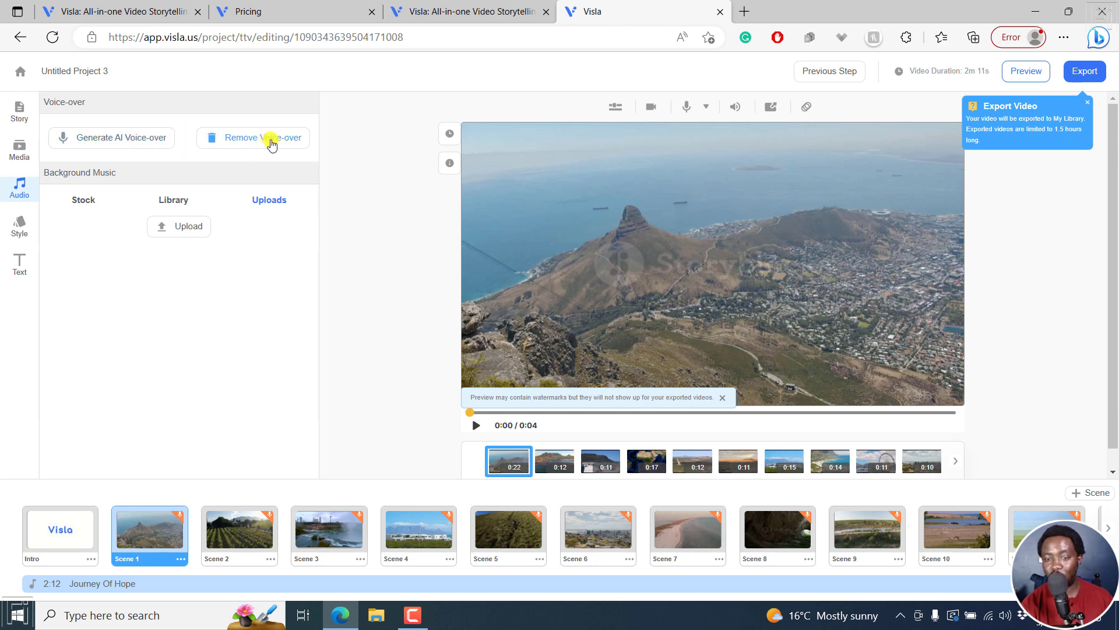
pyautogui.click(76, 201)
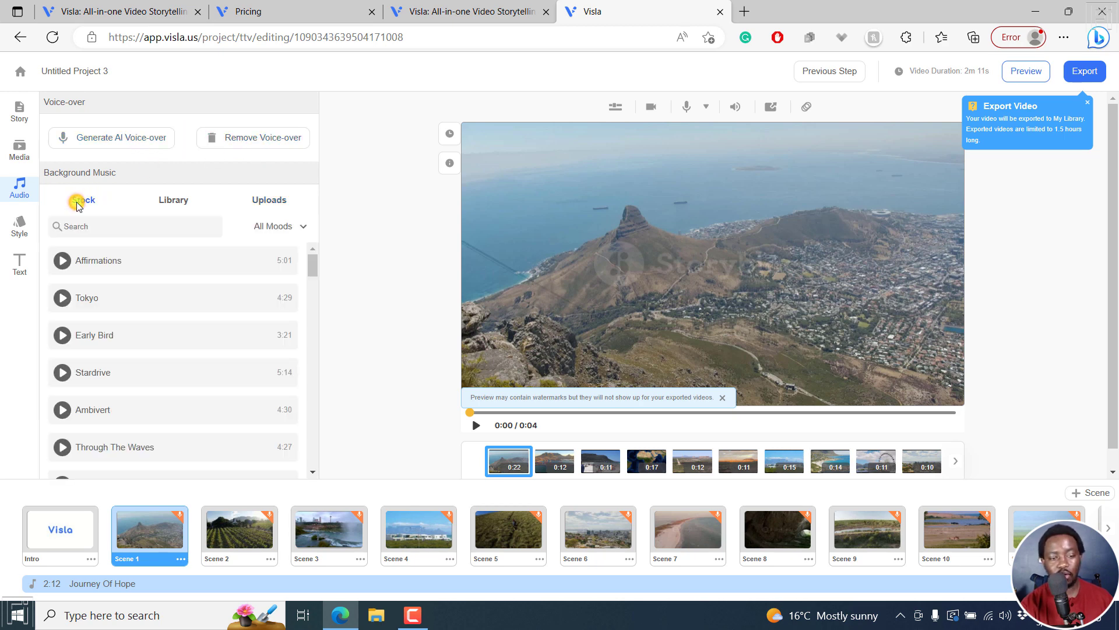
pyautogui.click(175, 201)
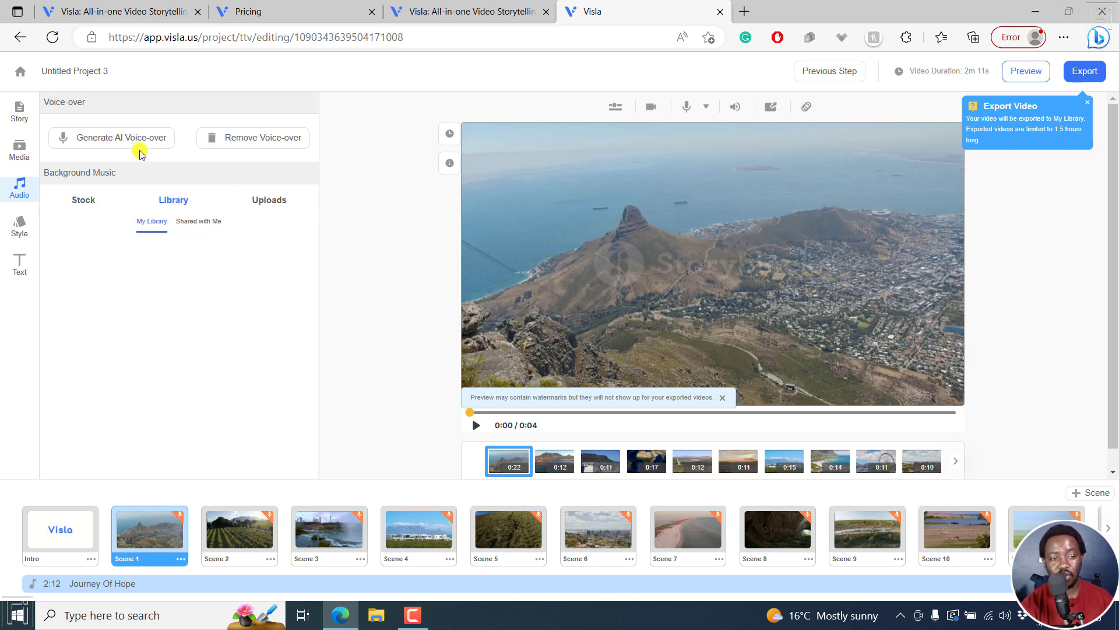
# Check the AI voice-over language, keep English (United States), and close without generating.
pyautogui.click(95, 143)
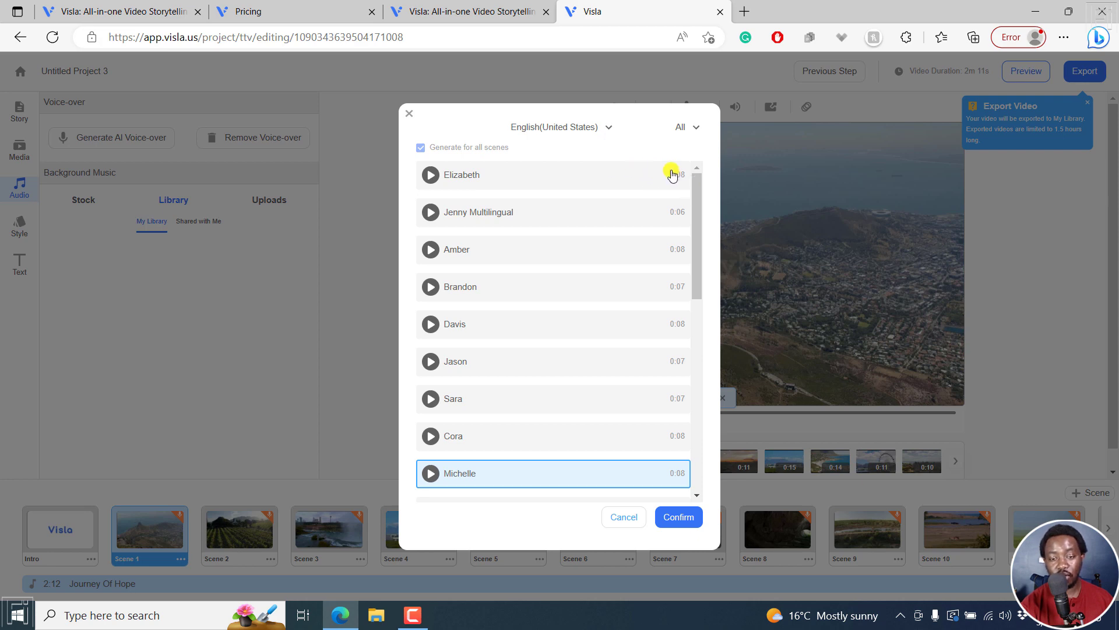
pyautogui.click(609, 128)
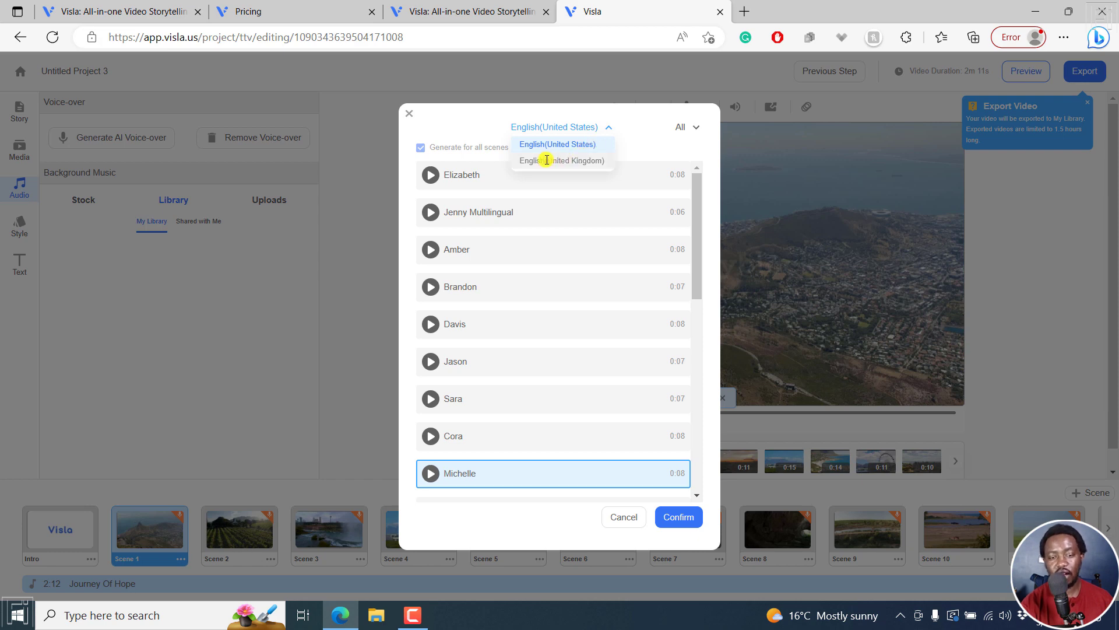
pyautogui.click(650, 123)
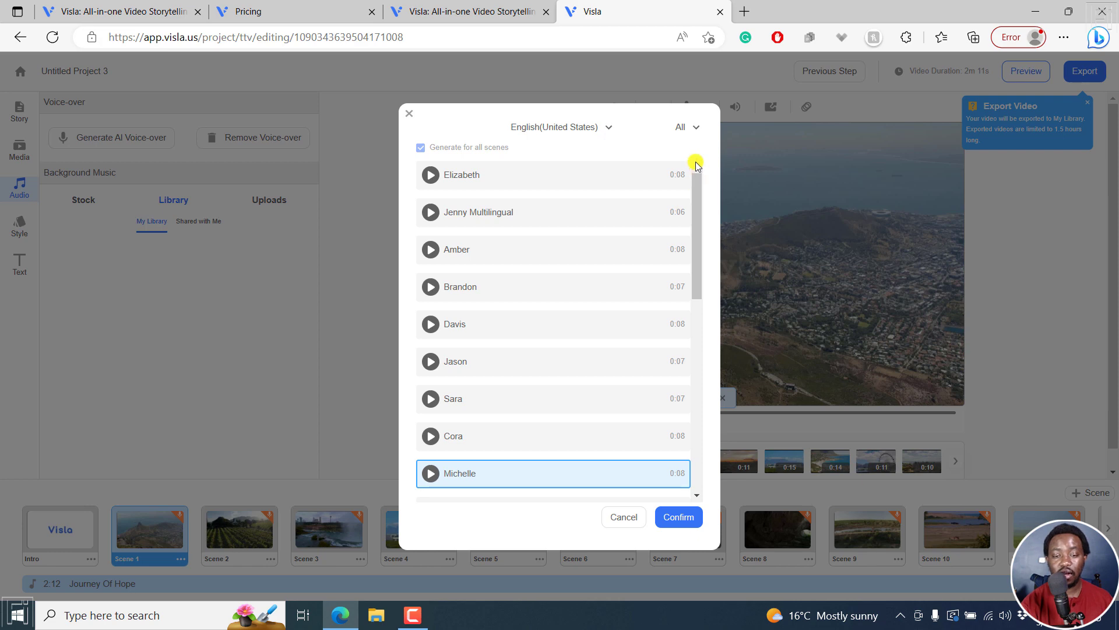
pyautogui.click(405, 116)
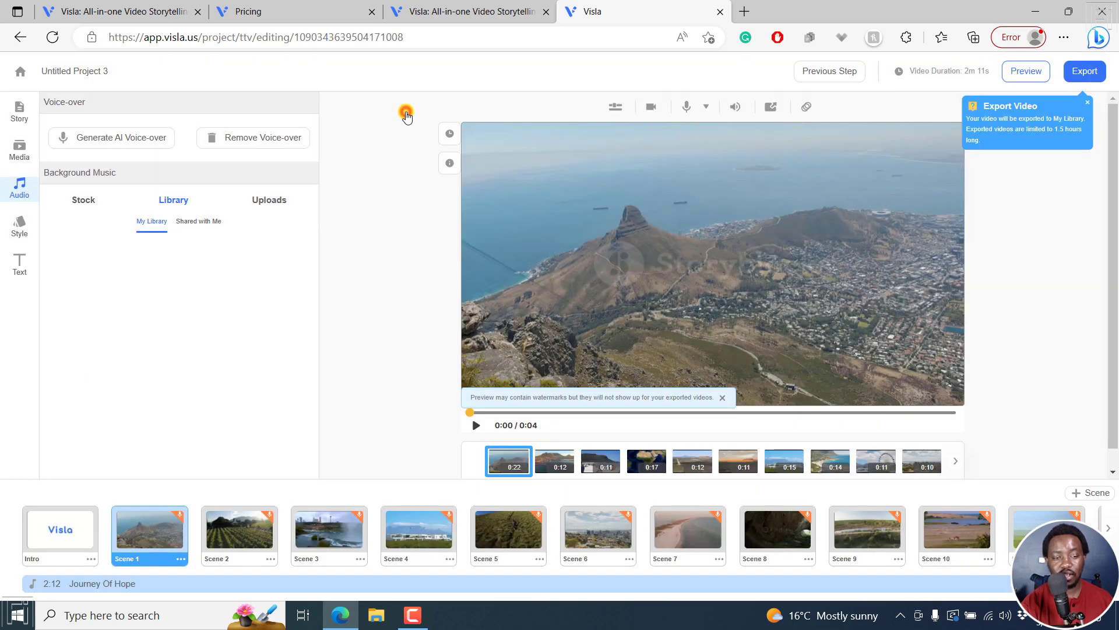
# Review the Style and Text settings, including the Subtitle tab, then go back to the Story scene list.
pyautogui.click(20, 229)
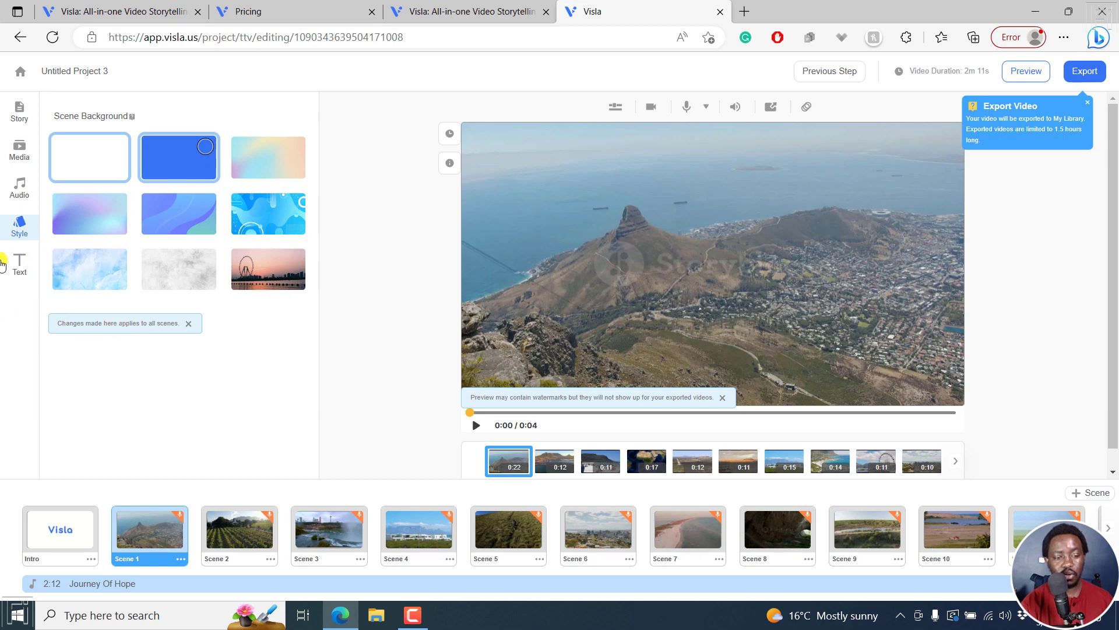
pyautogui.click(20, 264)
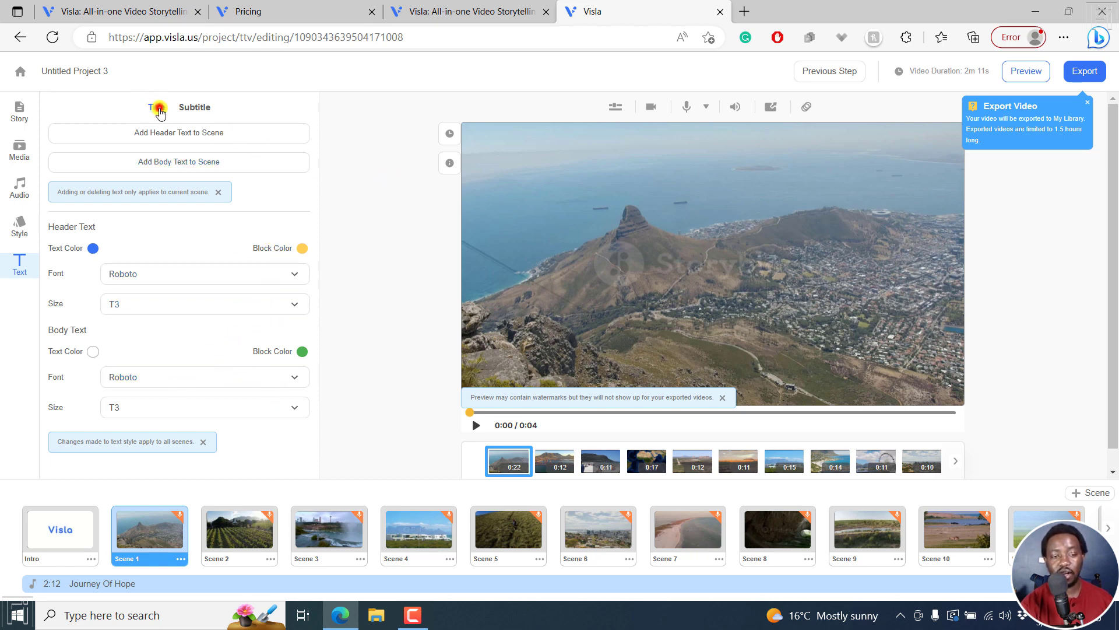
pyautogui.click(209, 106)
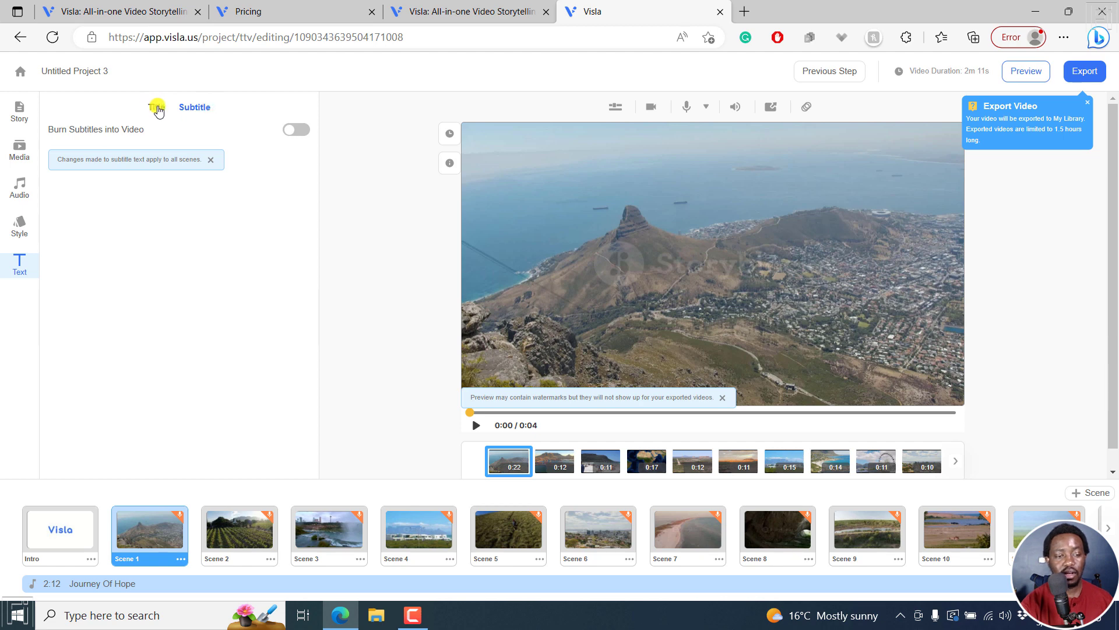
pyautogui.click(155, 109)
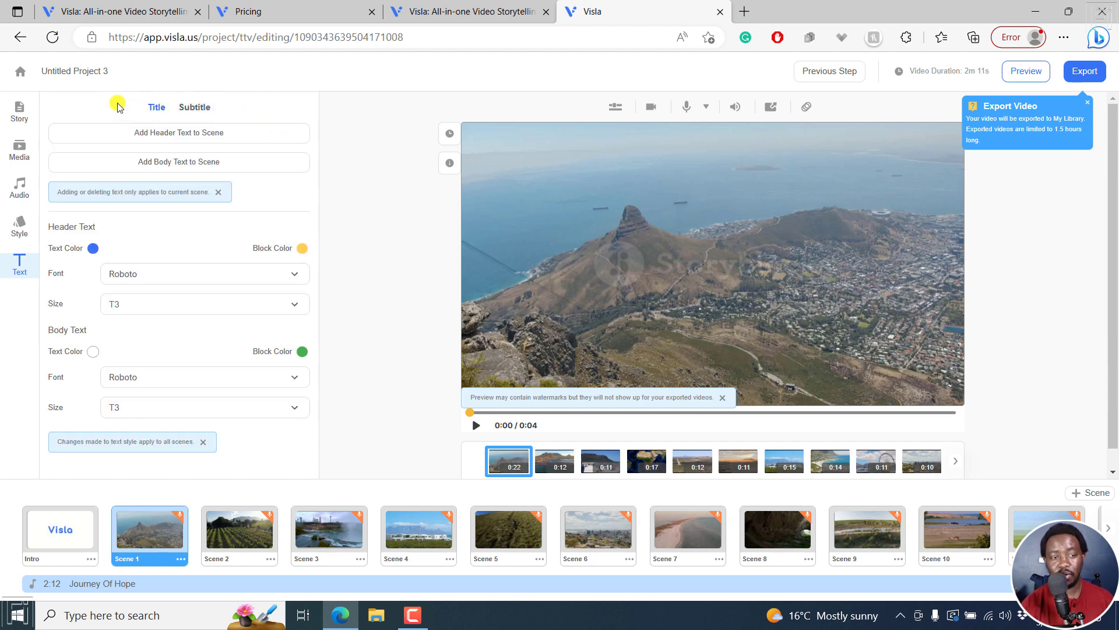
pyautogui.click(22, 112)
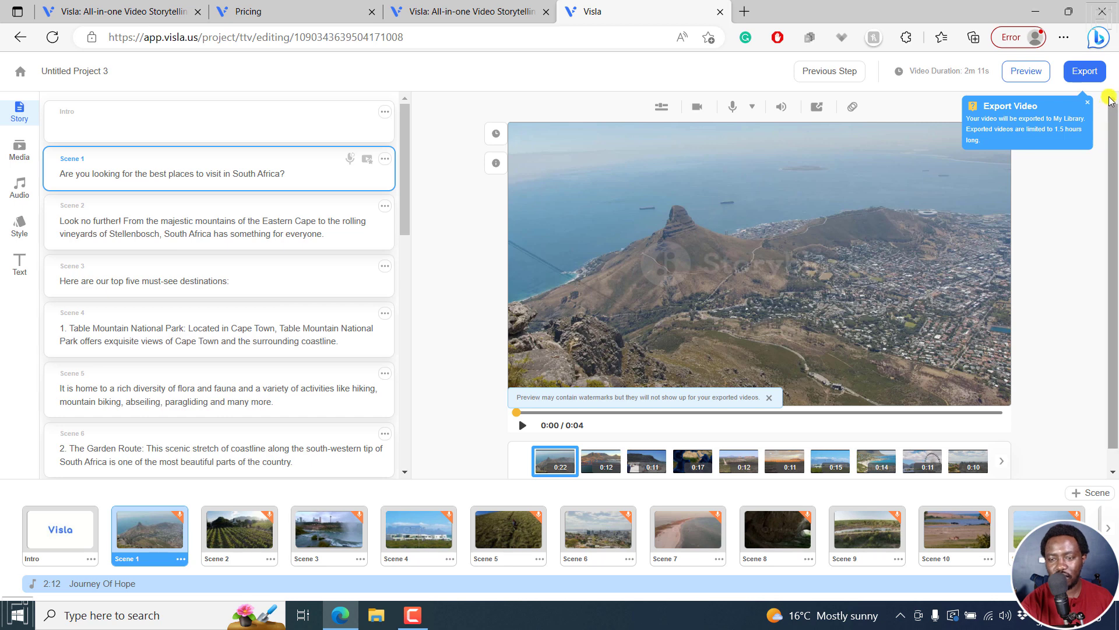
# Export Untitled Project 3 so generation begins on its shareable clip page.
pyautogui.click(1085, 73)
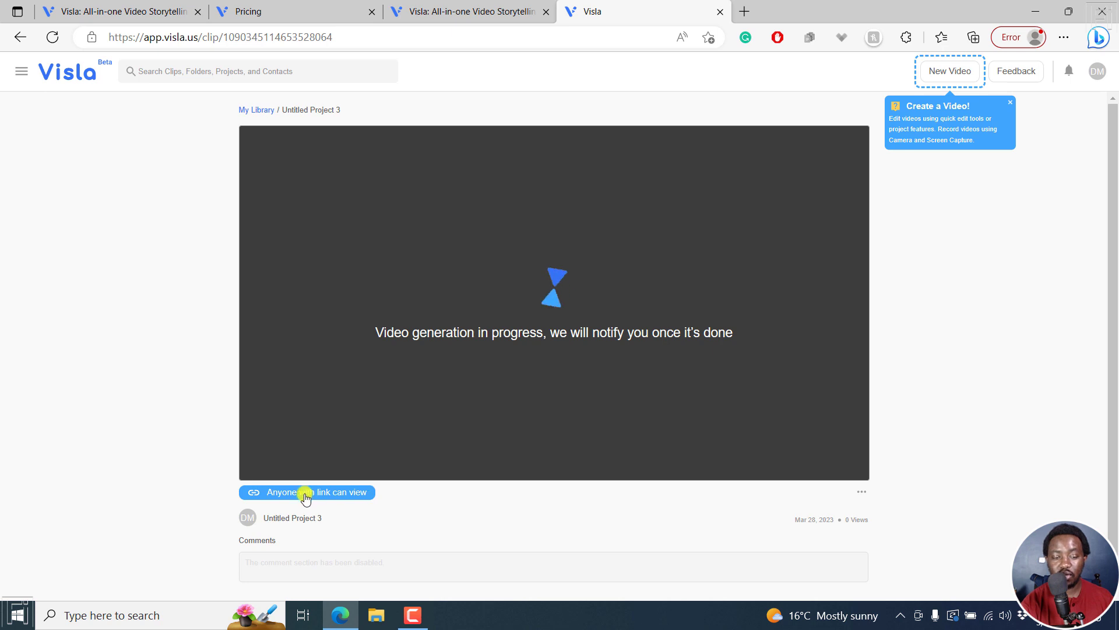
pyautogui.click(328, 492)
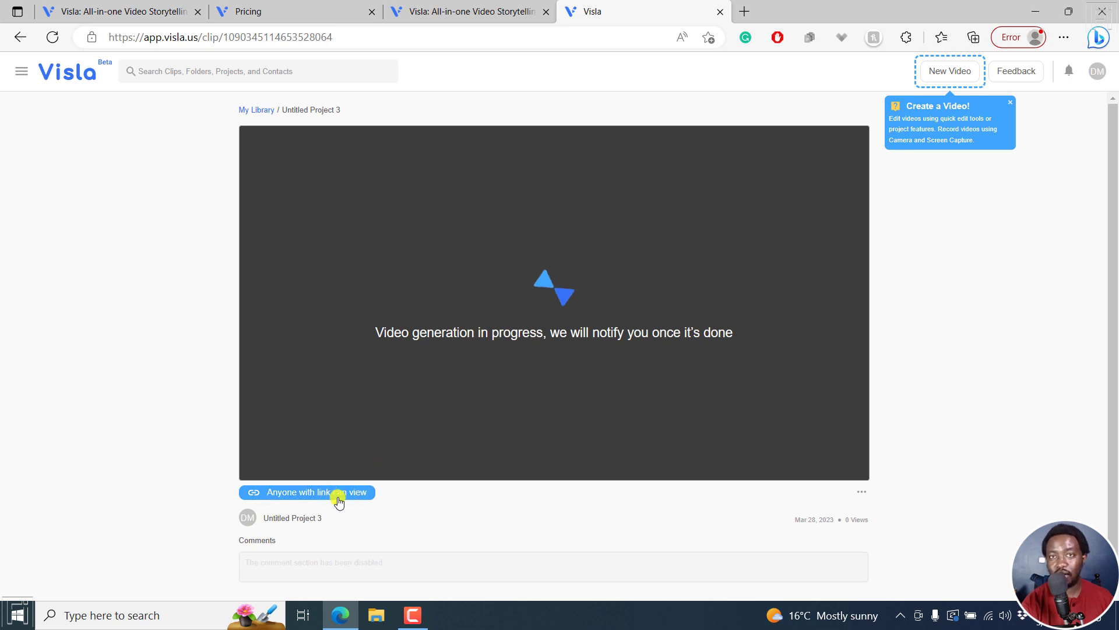